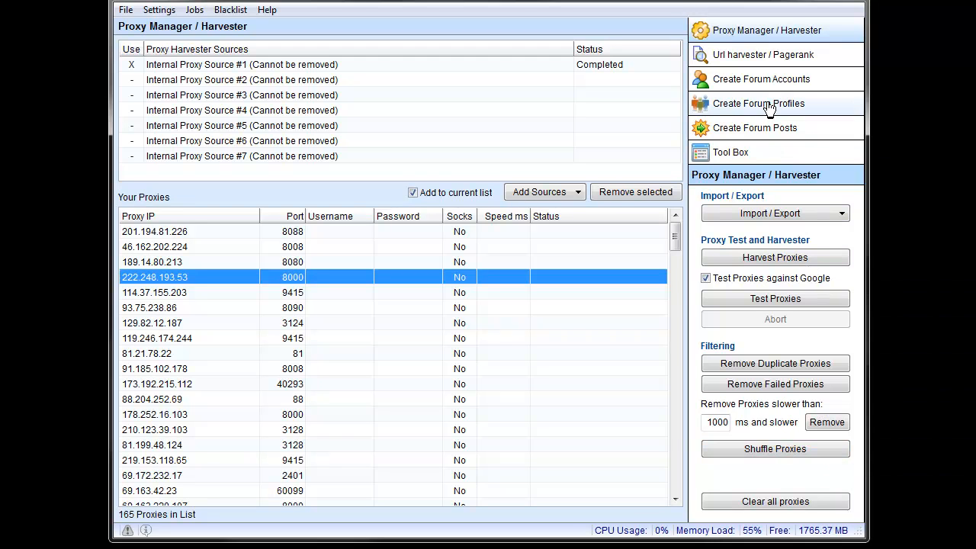
Step: In the URL harvester, scrape Google Suggest keywords for the root keyword "test", stop the scrape, and close the scraper without adding keywords
click(768, 56)
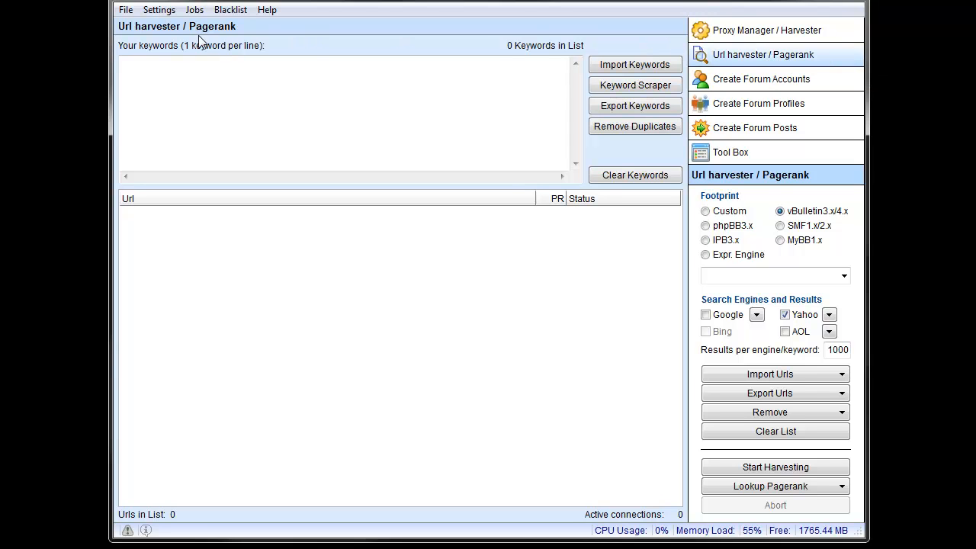
click(636, 85)
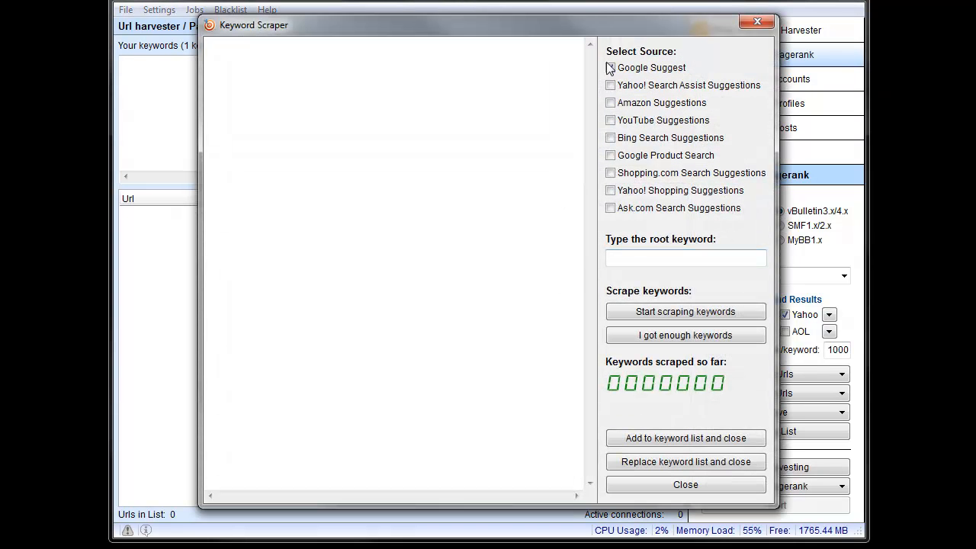
click(648, 256)
text(test)
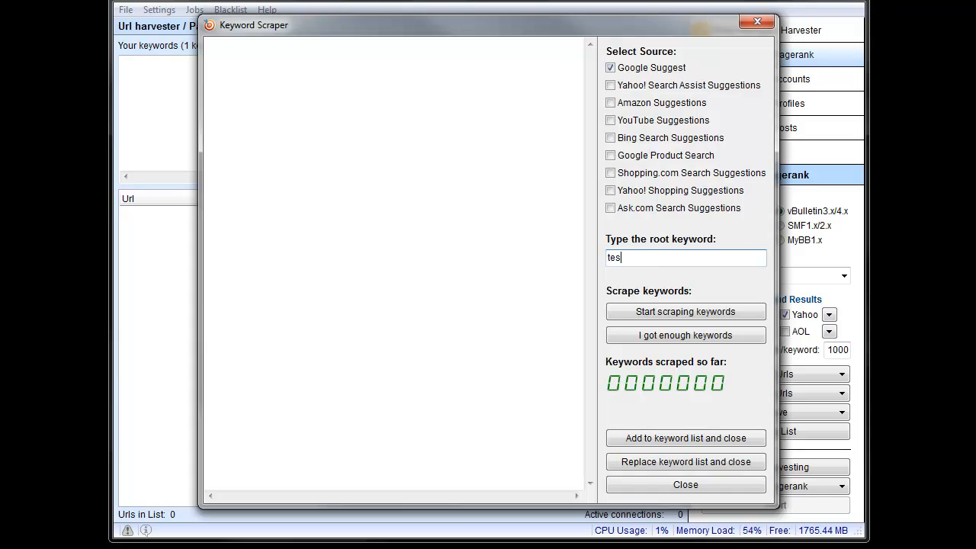
click(661, 311)
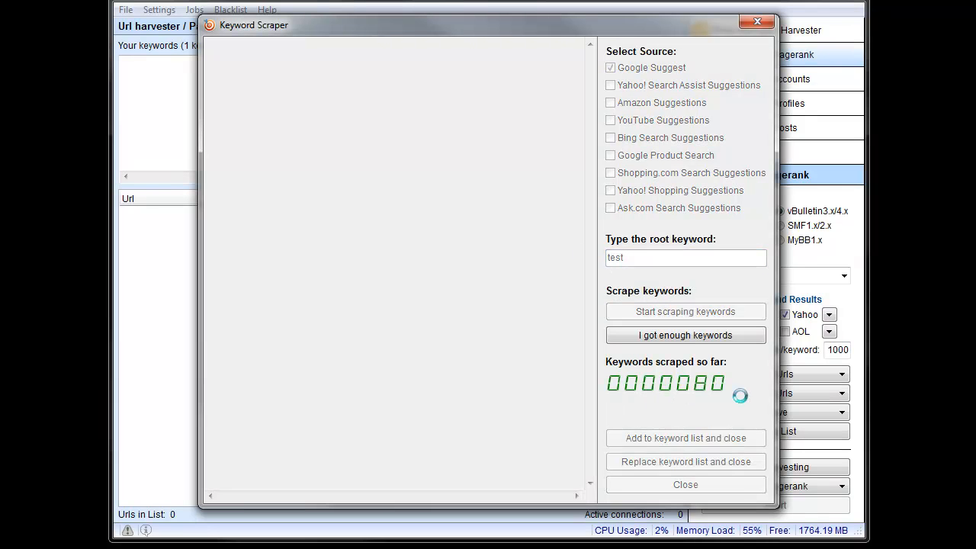
click(683, 335)
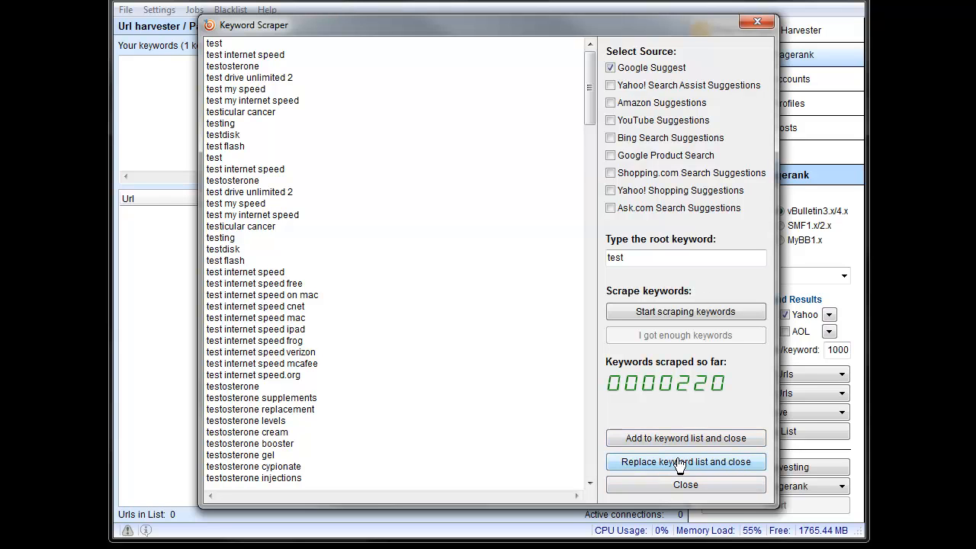
click(672, 488)
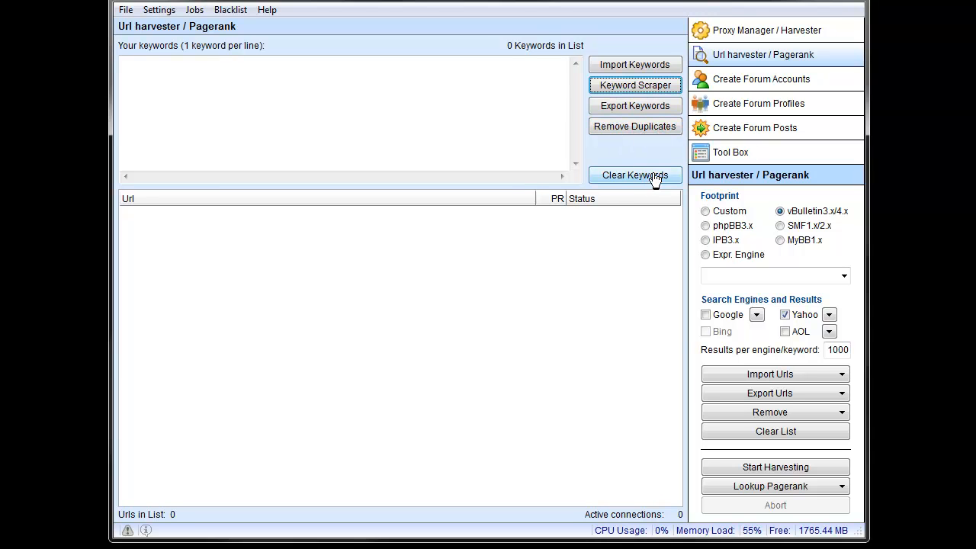
Step: Select the vBulletin3.x/4.x footprint for harvesting and look over the options for removing harvested URLs
click(793, 212)
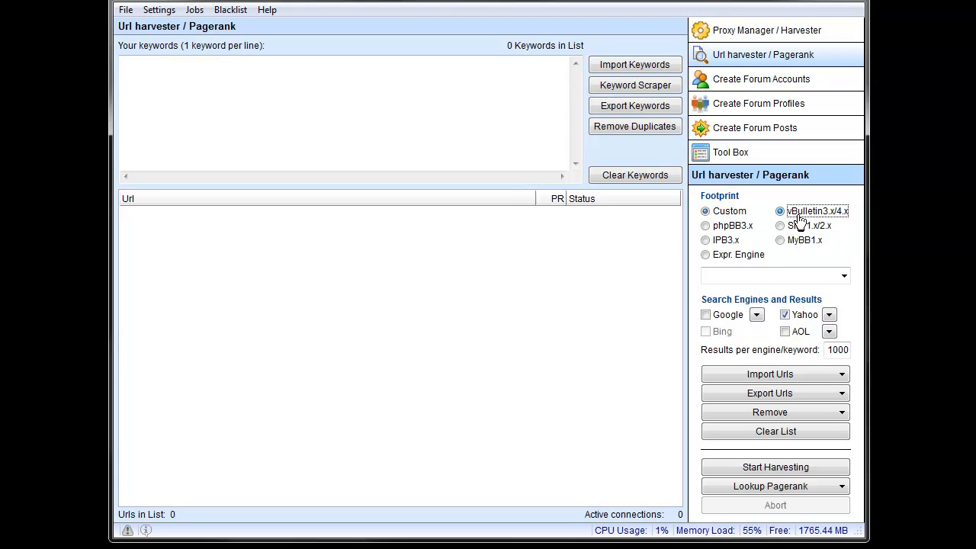
click(798, 276)
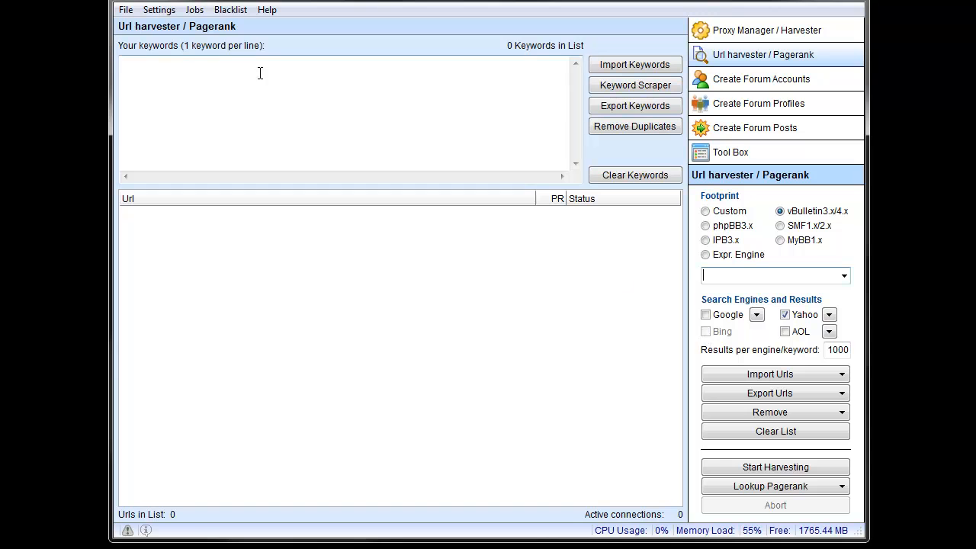
click(831, 413)
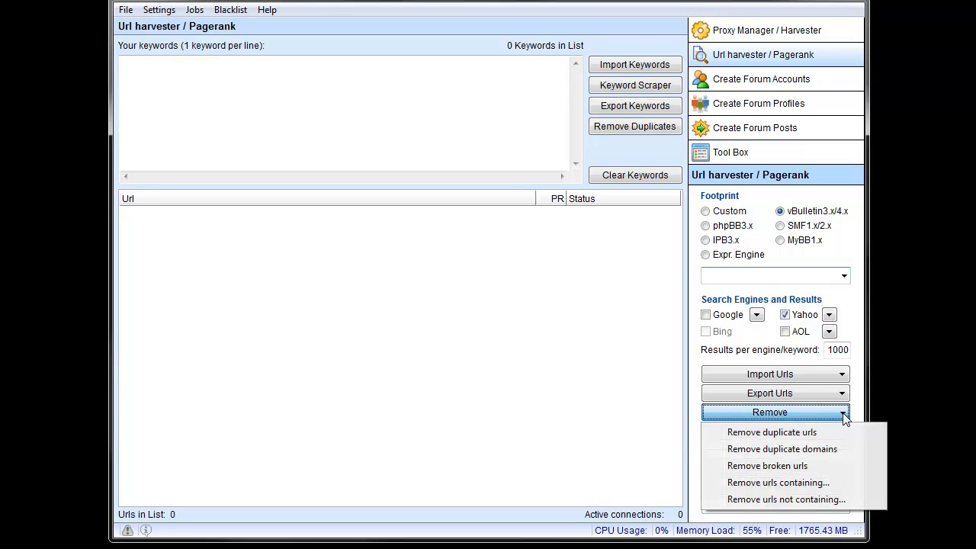
click(863, 379)
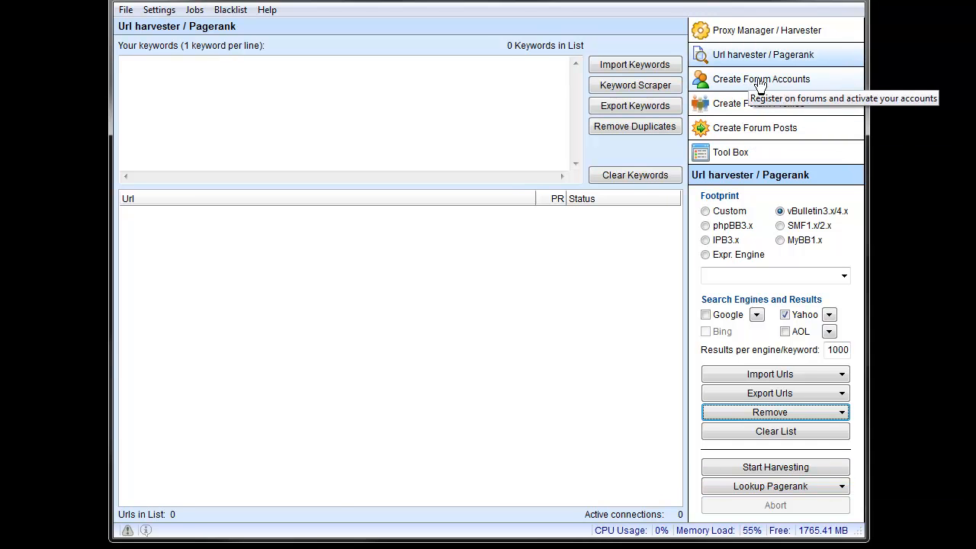
Step: Examine the email account entries and their format in the forum account creation section, leaving them unedited
click(818, 83)
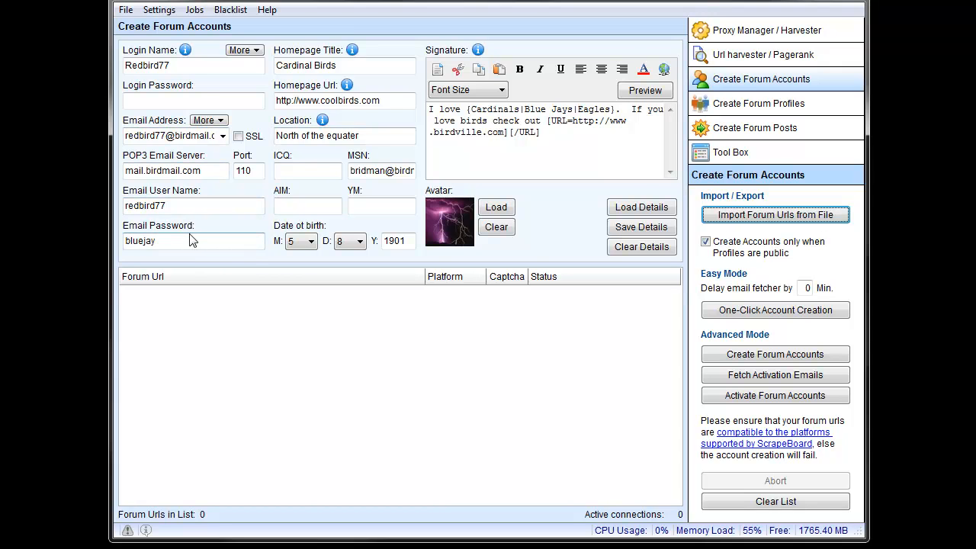
click(222, 122)
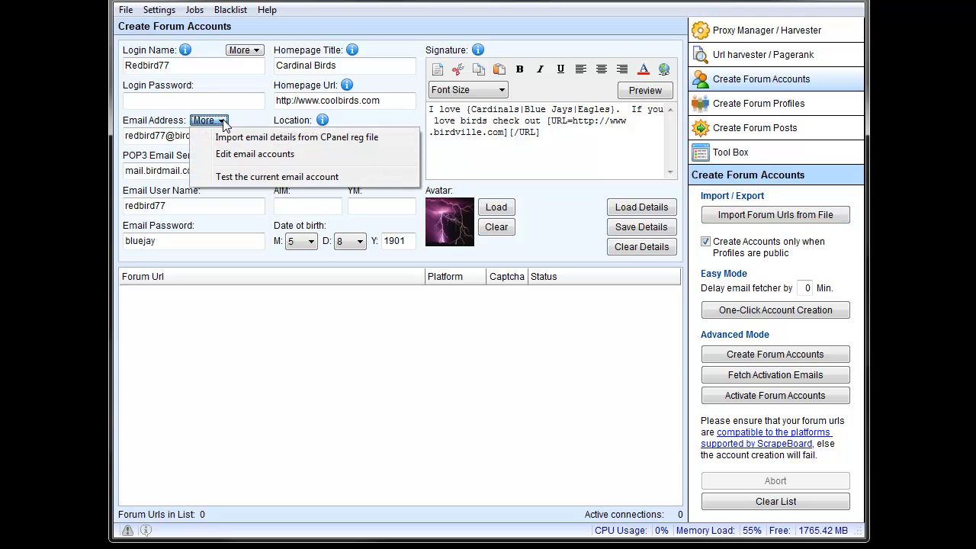
click(383, 158)
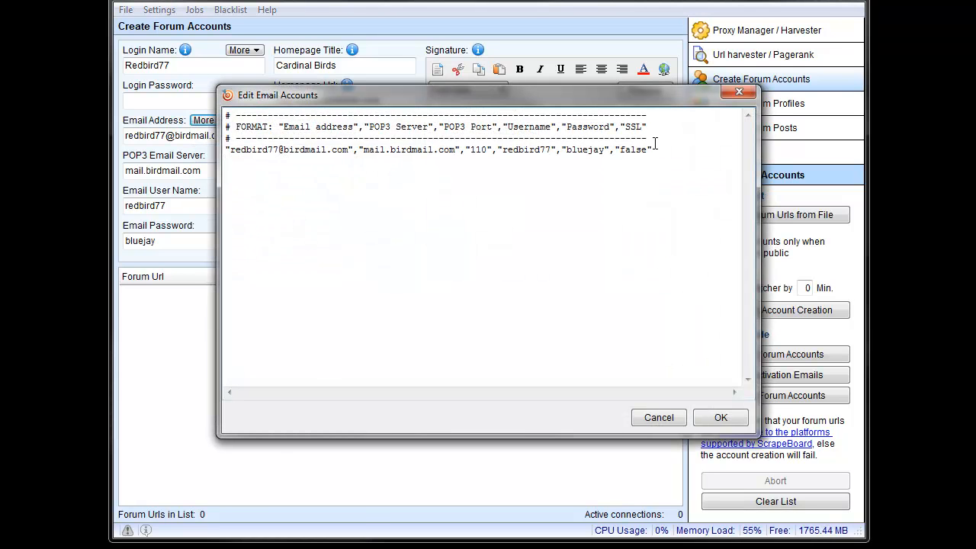
click(674, 418)
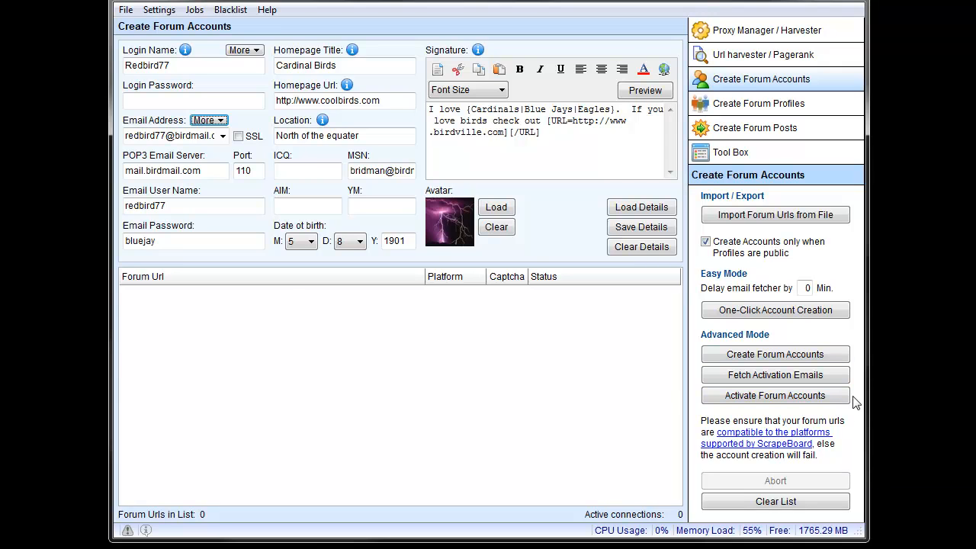
Step: Compare the forum profile posting section with the forum account details, ending in the profile section
click(817, 106)
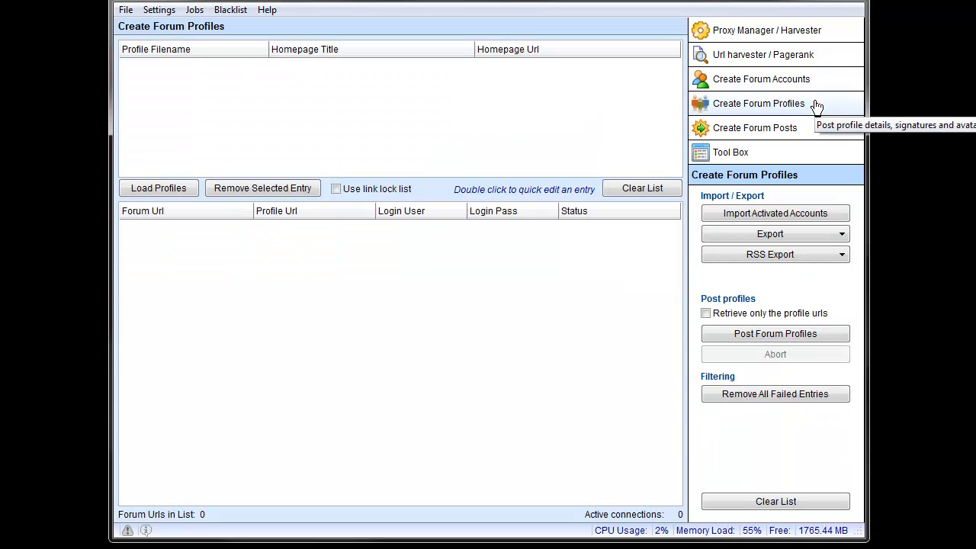
click(762, 82)
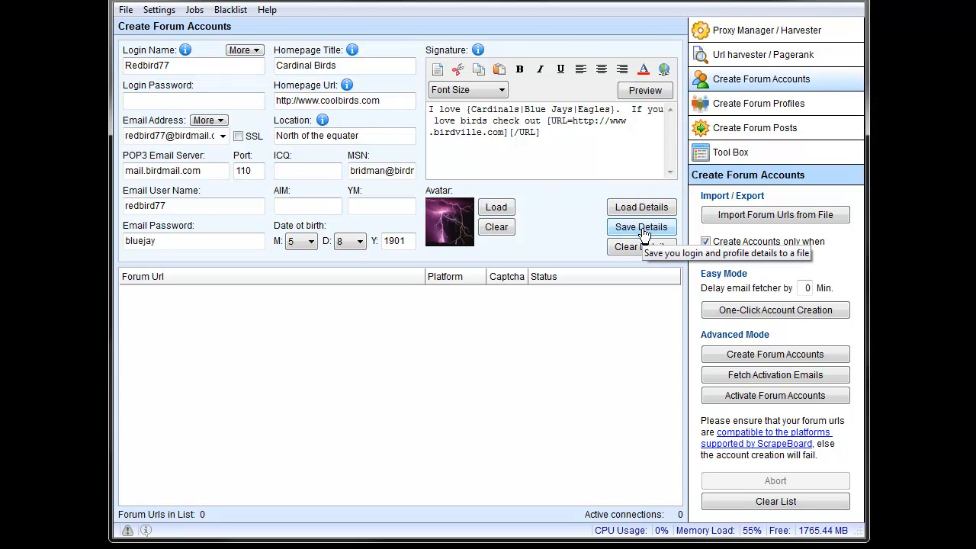
click(760, 105)
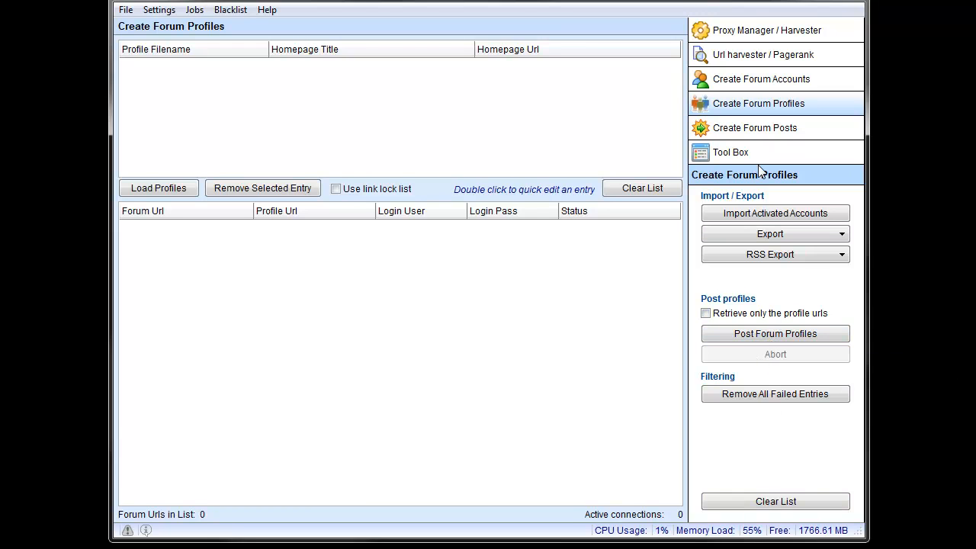
Step: Preview the forum post content, spin its text repeatedly to check the word variations, and close the preview
click(788, 131)
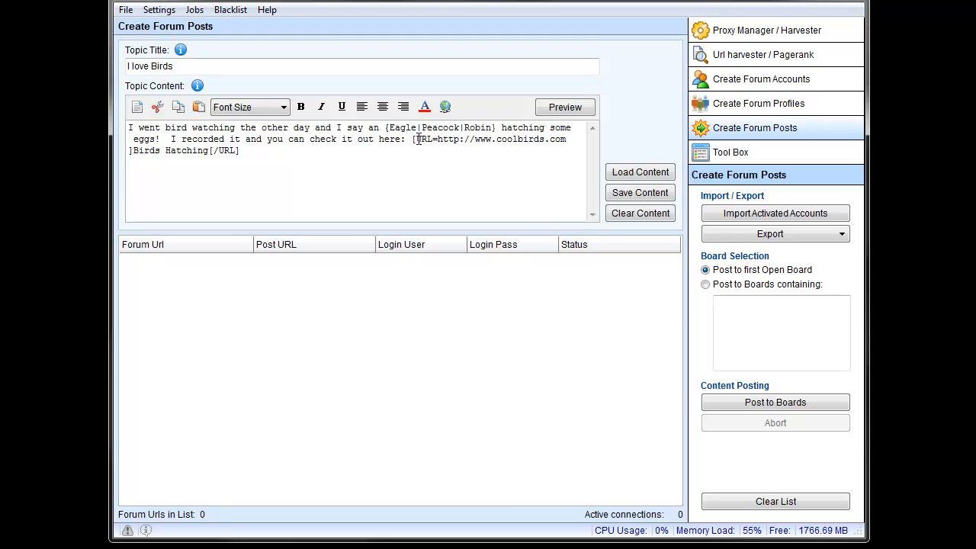
click(568, 107)
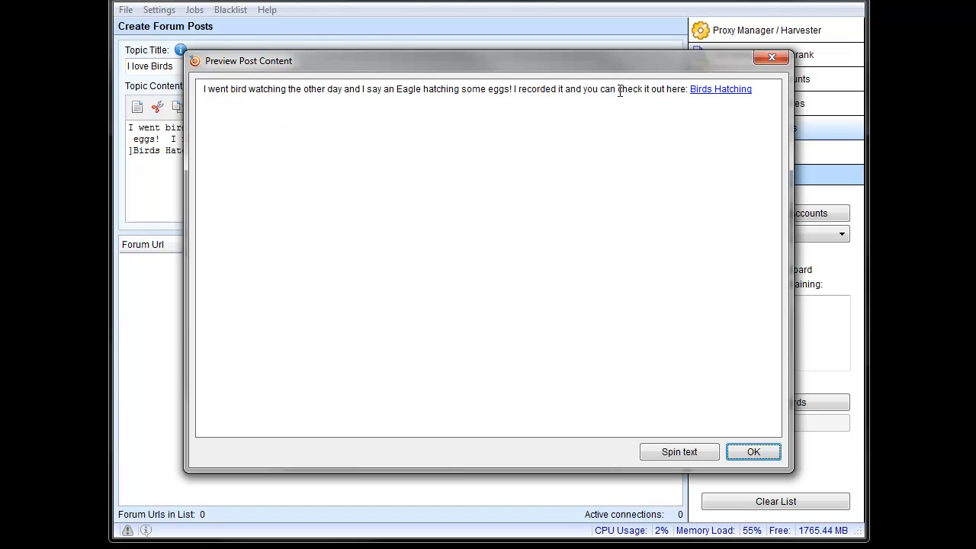
click(671, 453)
click(672, 455)
click(672, 454)
click(673, 454)
click(675, 453)
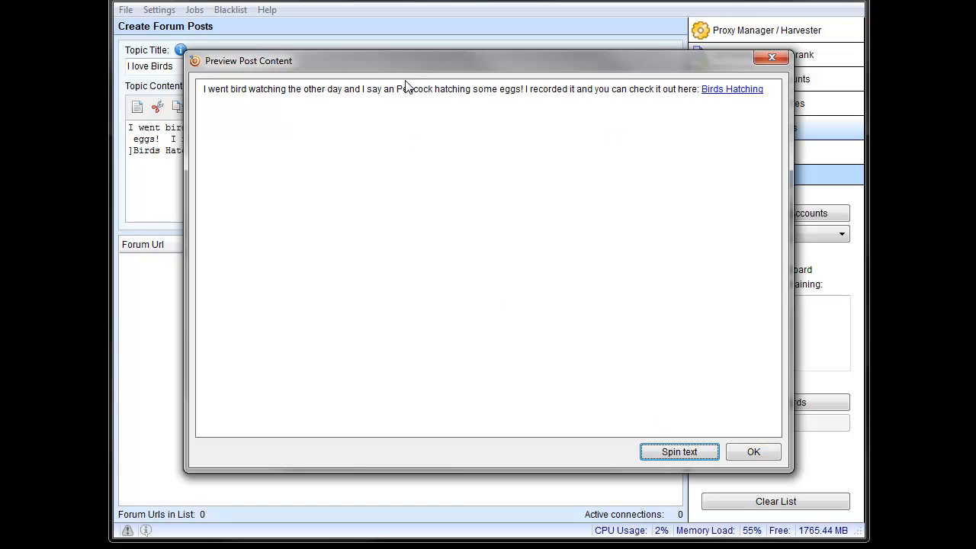
click(669, 459)
click(670, 460)
click(678, 458)
click(679, 458)
click(681, 455)
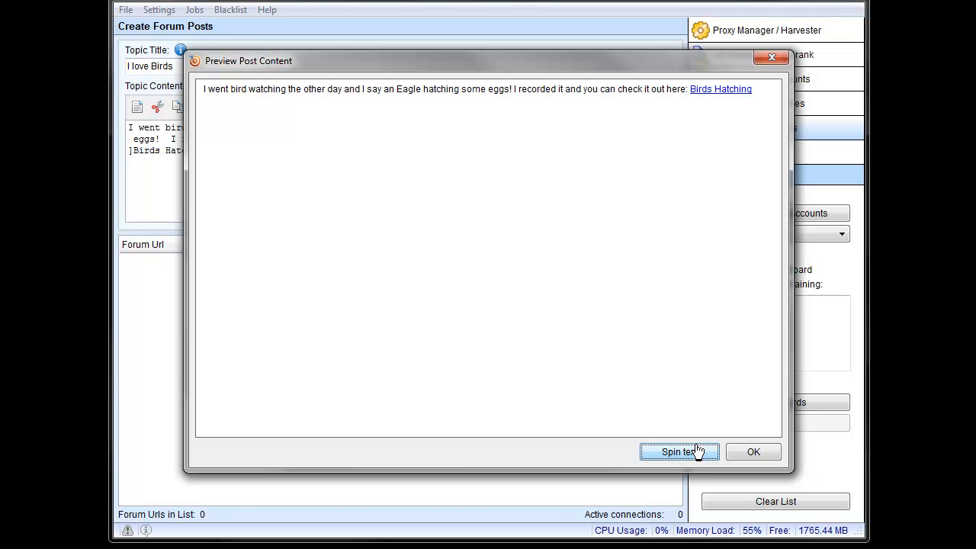
click(670, 452)
click(753, 452)
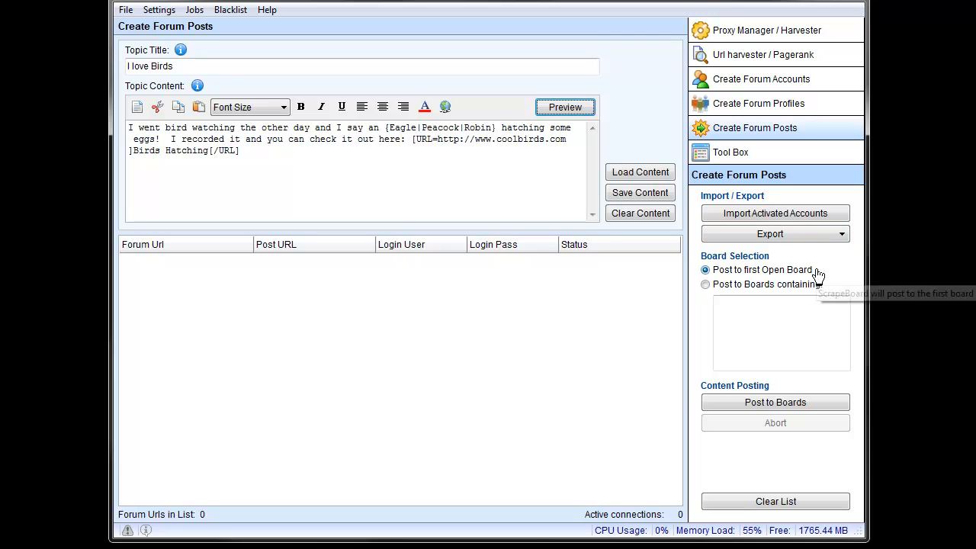
Step: Set the board selection to post only to boards containing "bird"
click(770, 285)
text(bird)
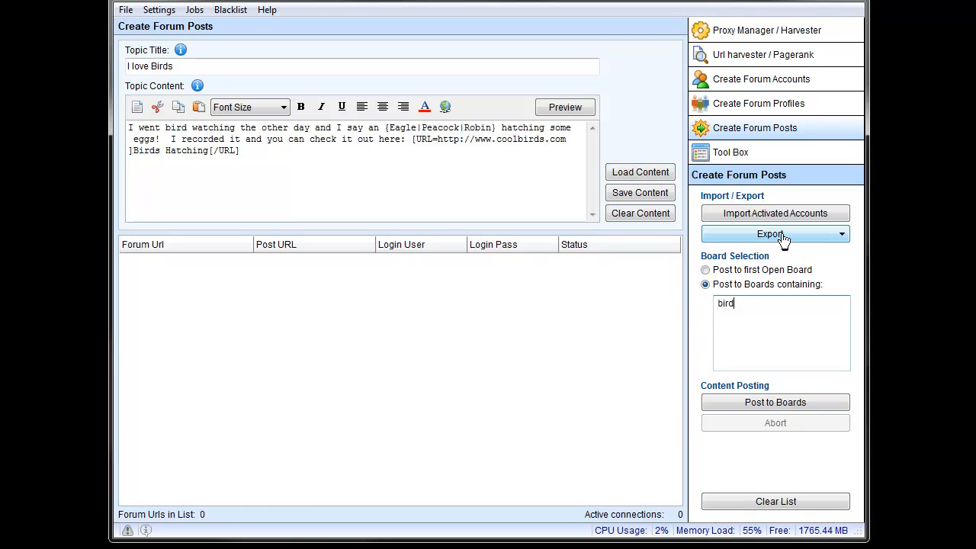
Step: Examine the Tool Box's forum file merging, Account Validator, and URL List Modification tools, including the latter's removal options
click(740, 158)
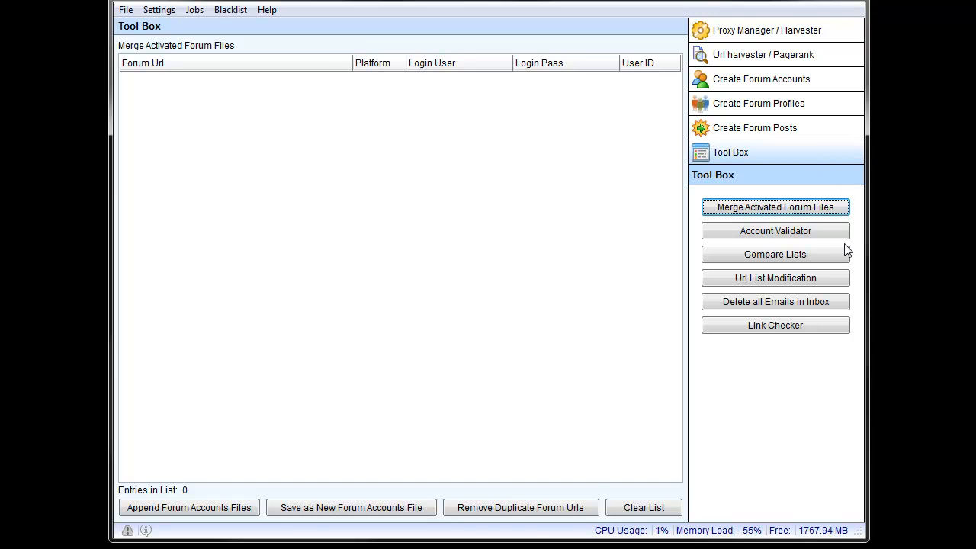
click(822, 234)
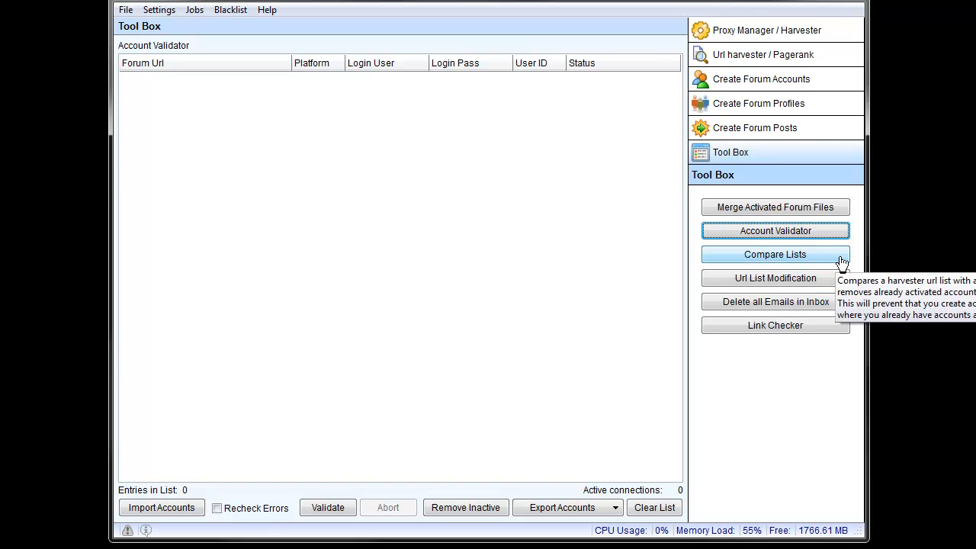
click(788, 281)
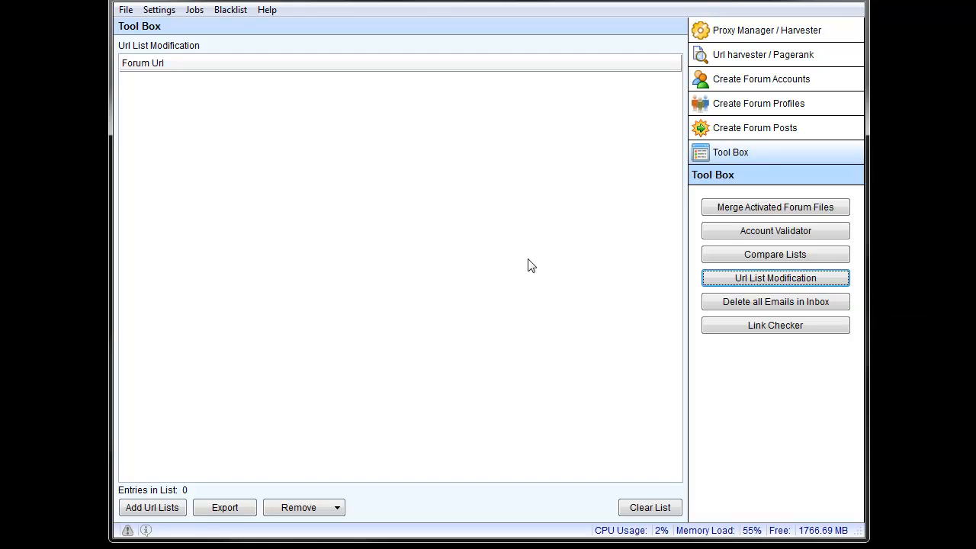
click(324, 515)
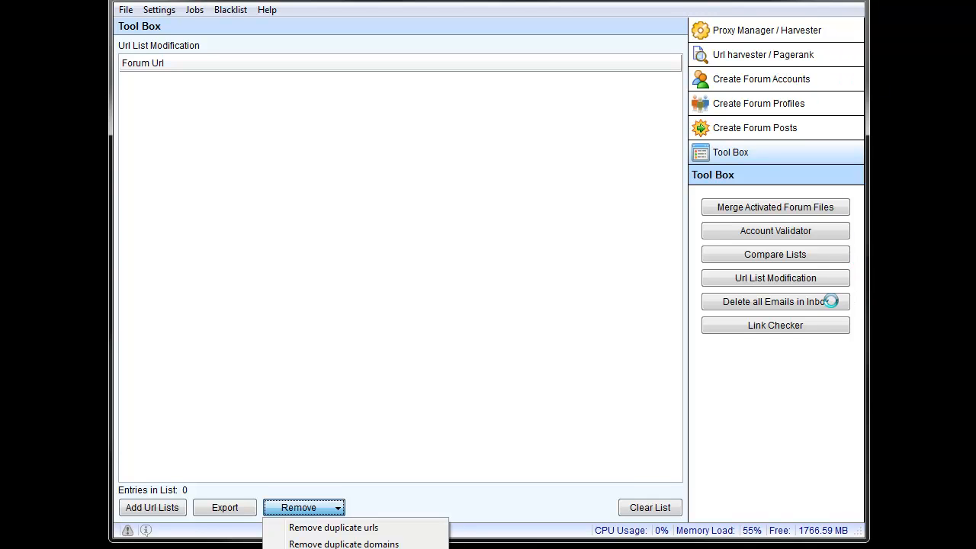
click(775, 324)
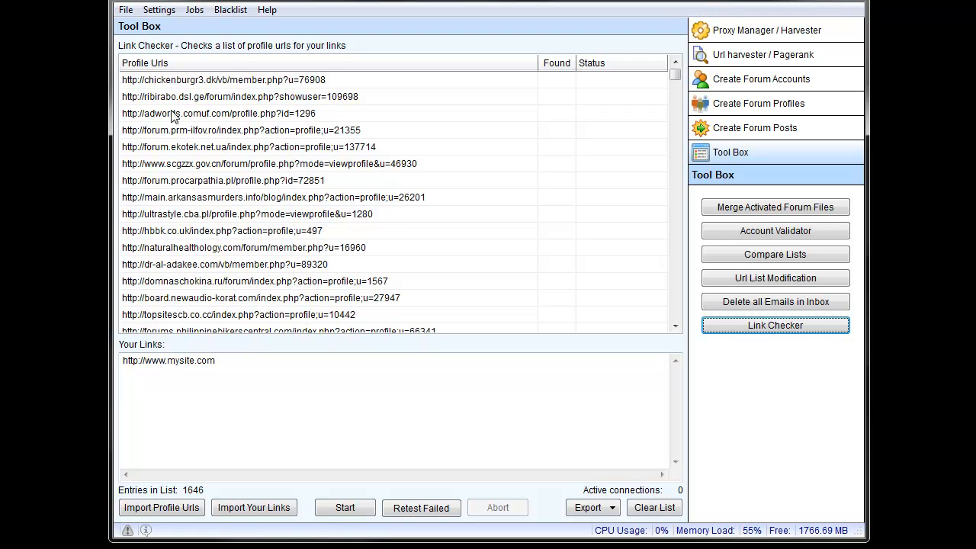
click(248, 378)
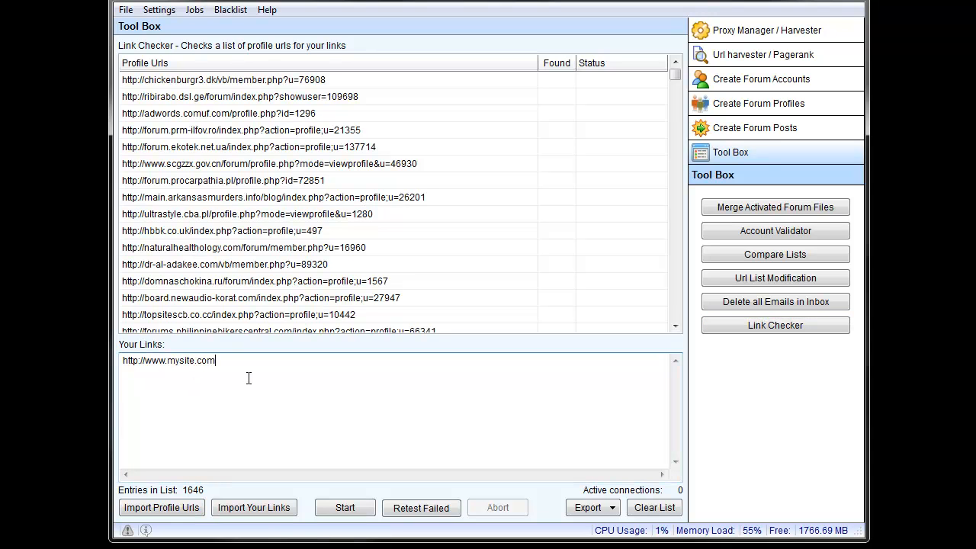
drag(210, 364, 121, 365)
click(203, 372)
Step: Enable the use of proxies when available and check the option in the program settings
click(158, 10)
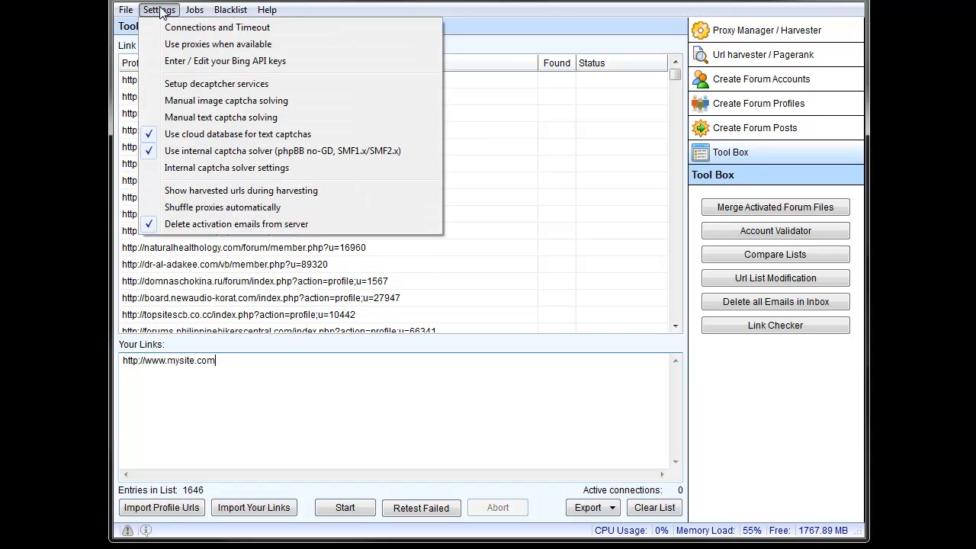
click(160, 45)
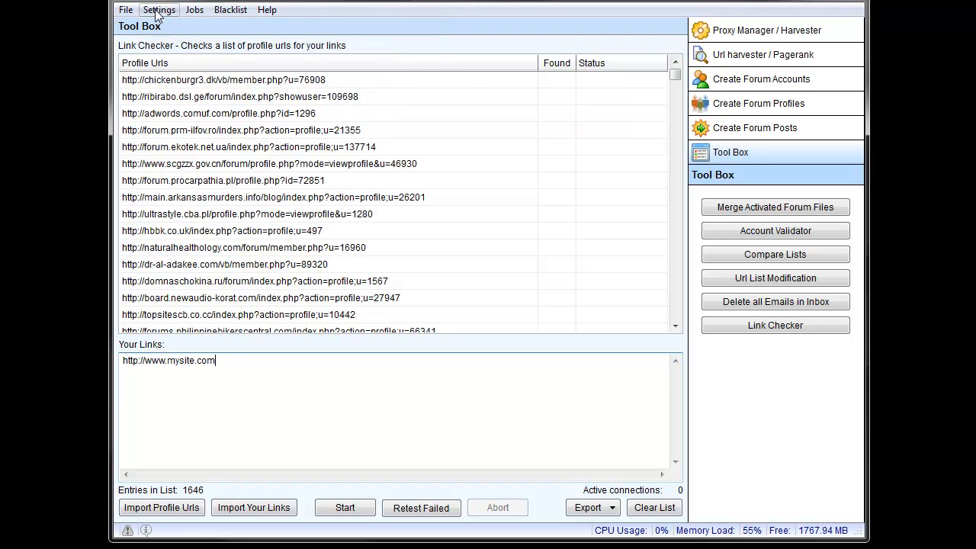
click(158, 9)
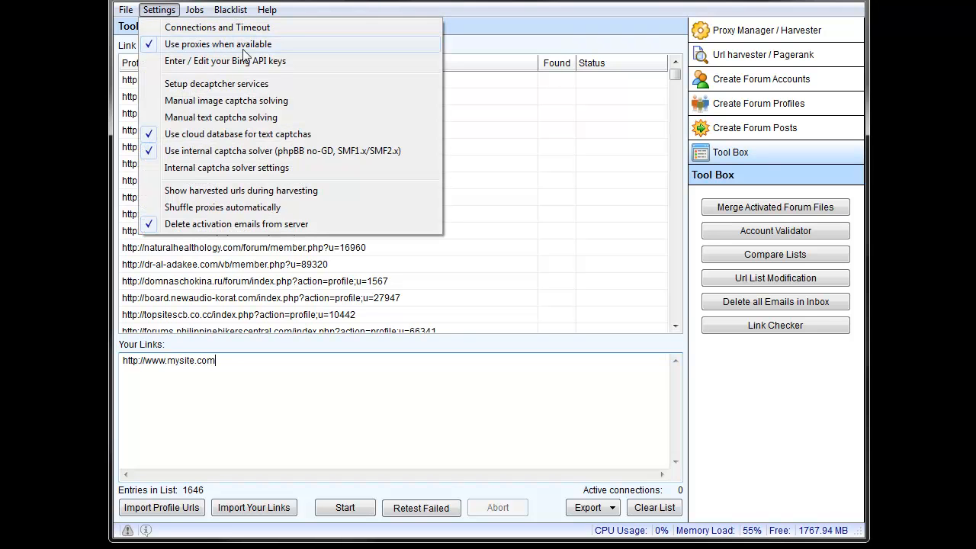
Step: Check the proxy list and the available program settings, and return to the URL harvester
click(763, 32)
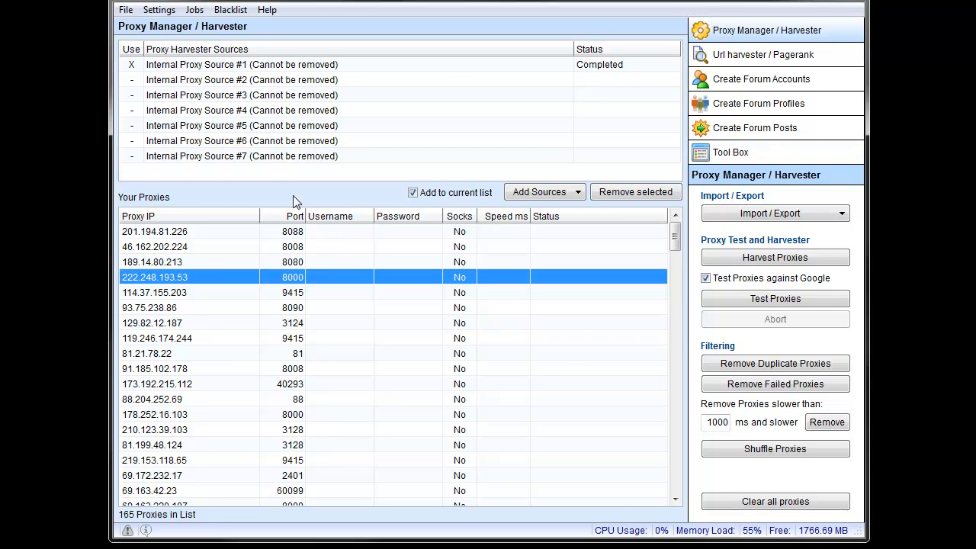
click(160, 10)
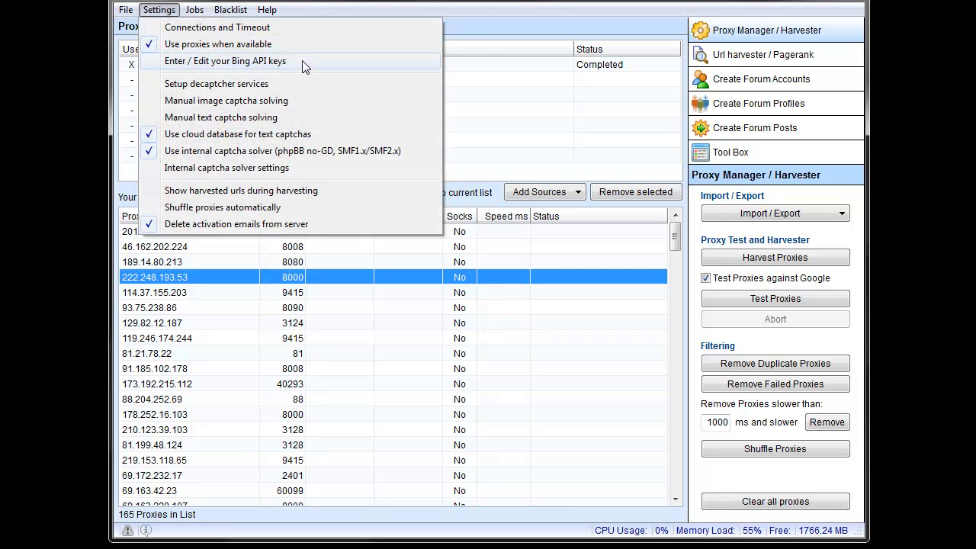
click(721, 60)
click(721, 60)
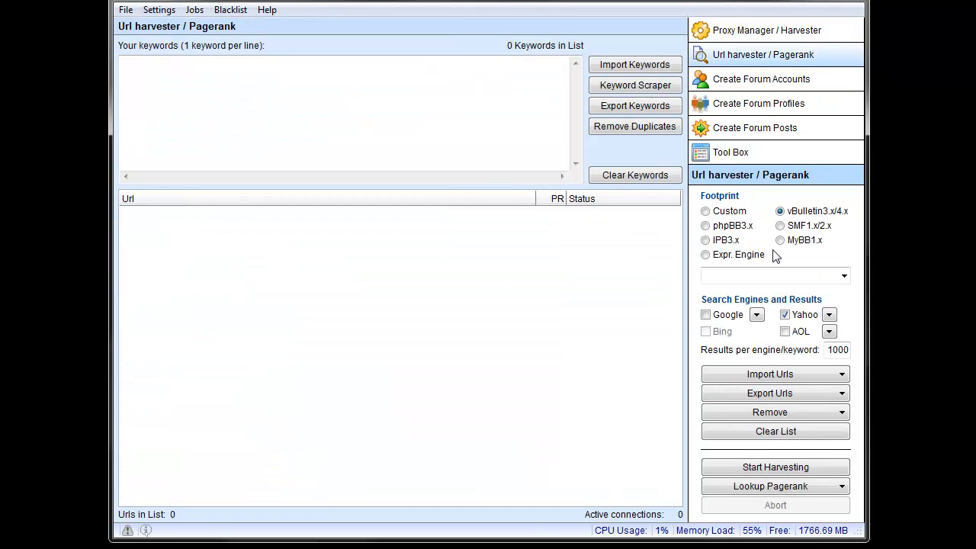
Step: Examine the supported captcha-solving services and their account fields in the decaptcher service setup, and leave it without saving
click(160, 10)
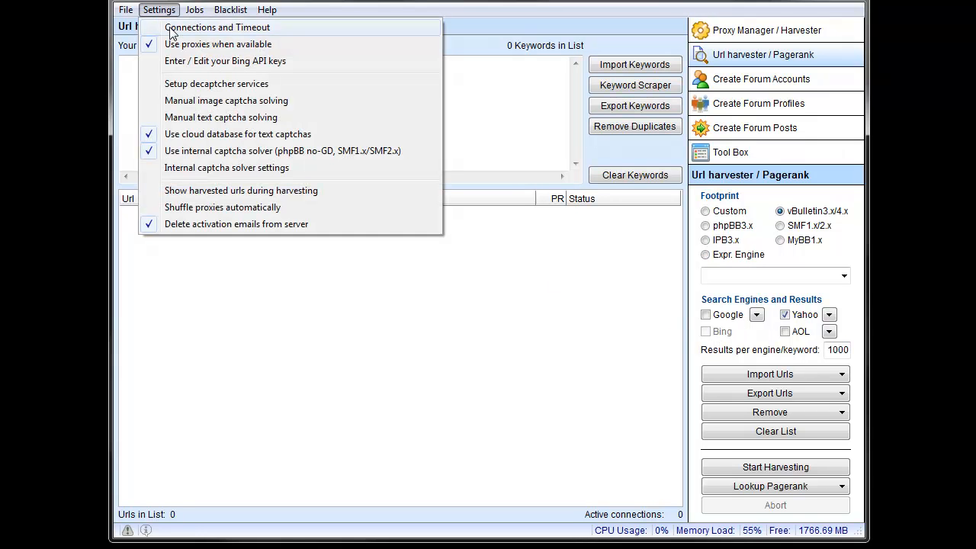
click(324, 84)
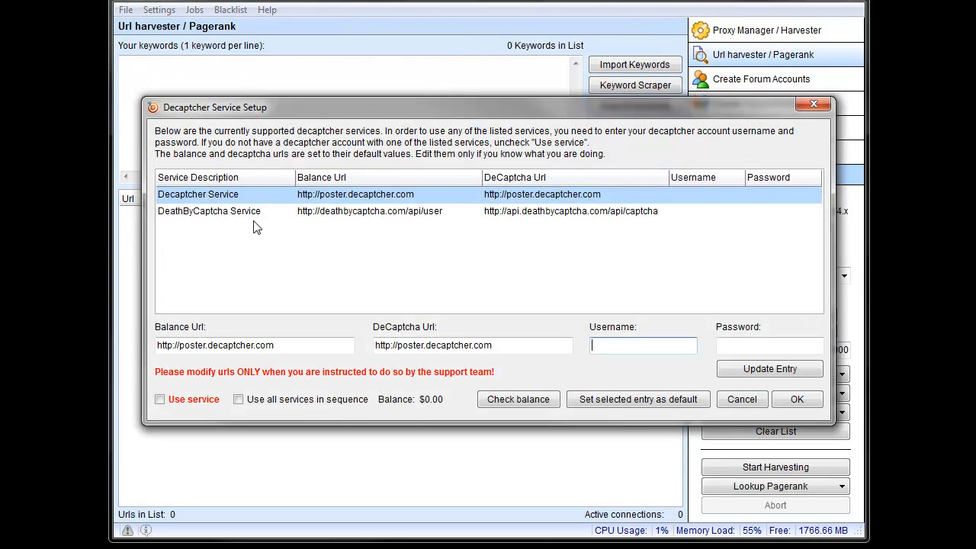
click(741, 399)
Step: Load the saved proxy harvesting and testing job from the Scrapeboard Elements Jobs folder into the job queue, and close the job editor
click(158, 9)
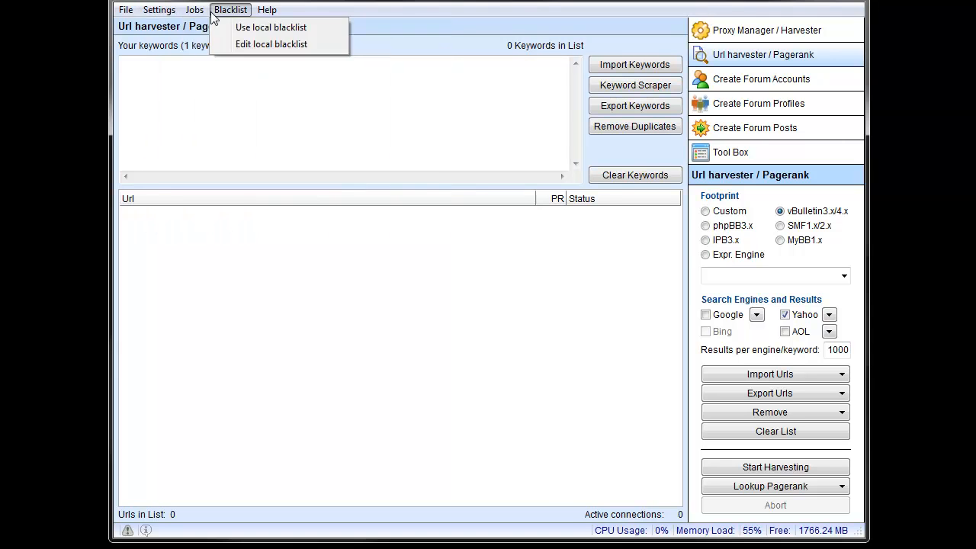
mouse_move(194, 9)
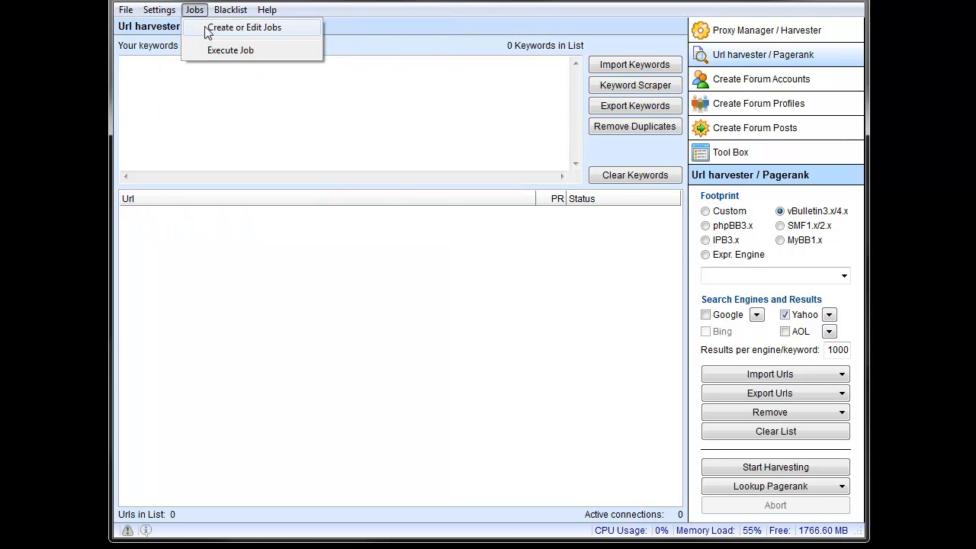
click(254, 31)
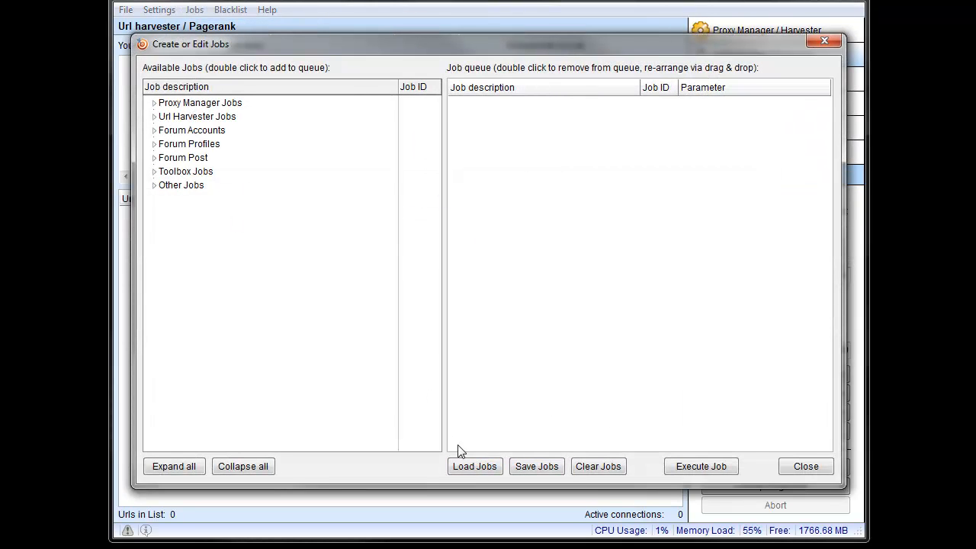
click(466, 464)
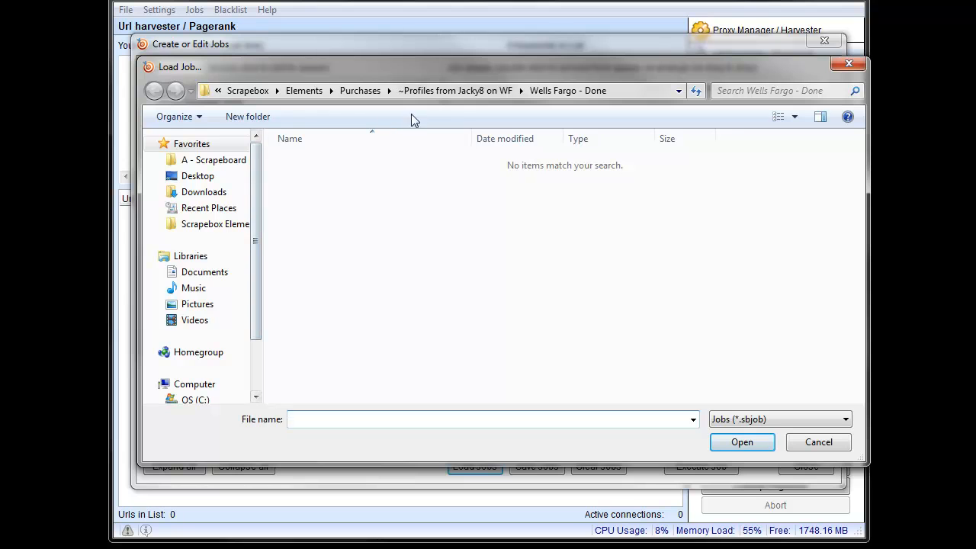
click(216, 161)
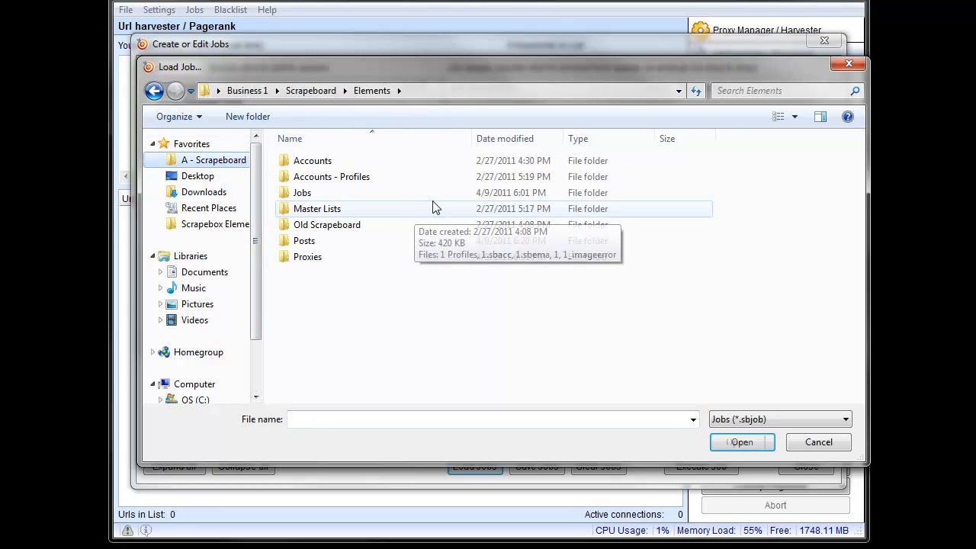
double_click(316, 195)
double_click(319, 178)
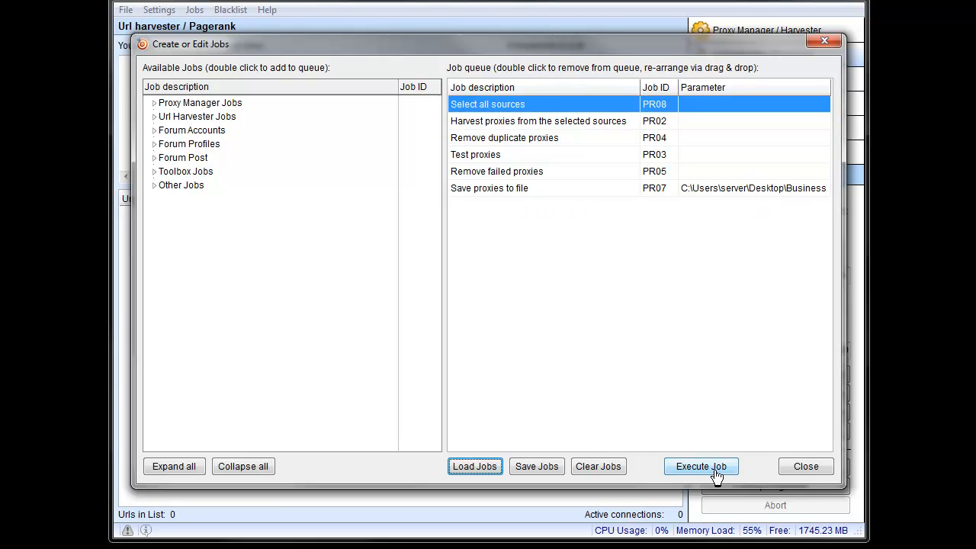
click(805, 468)
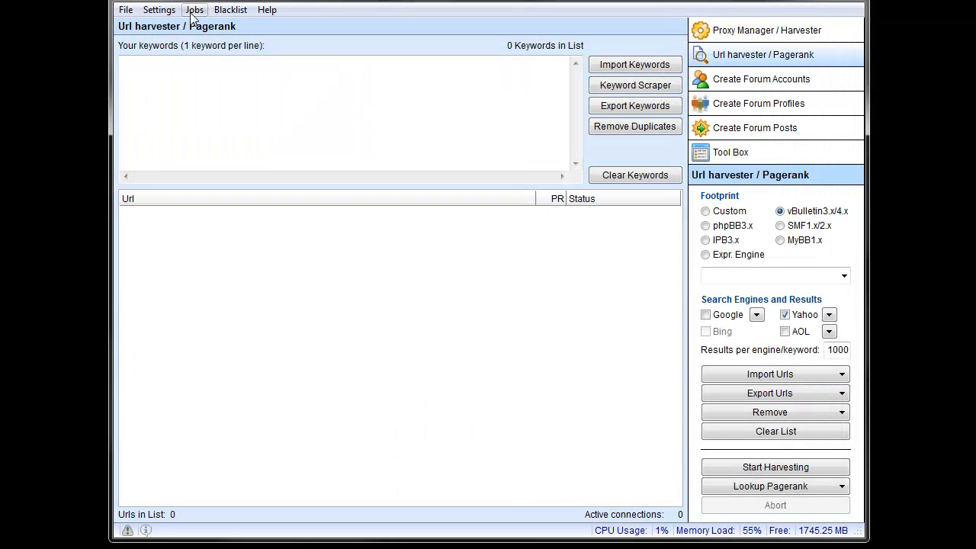
Step: Check the local blacklist and help options, and bring up the Forum Platform Compatibility page of ScrapeBoard Online Help
click(230, 10)
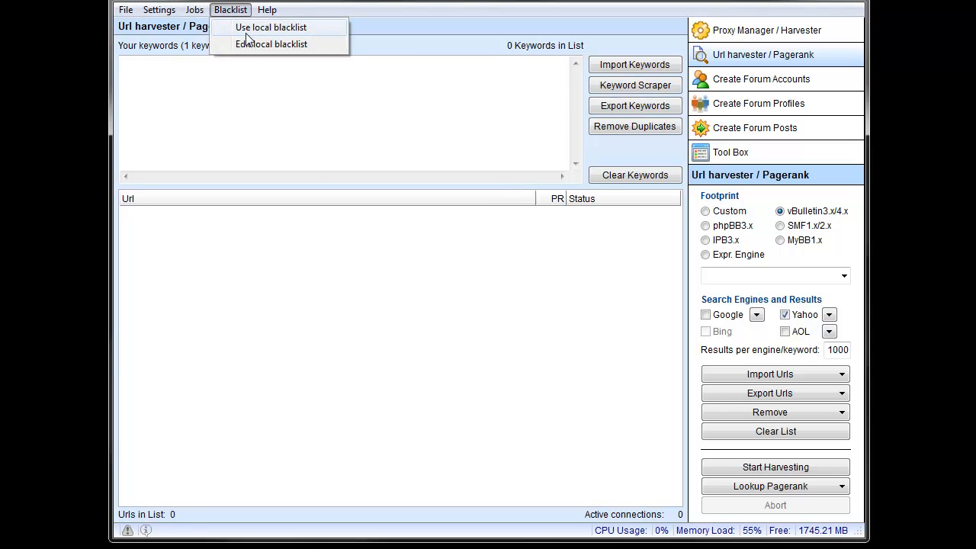
click(244, 27)
click(268, 10)
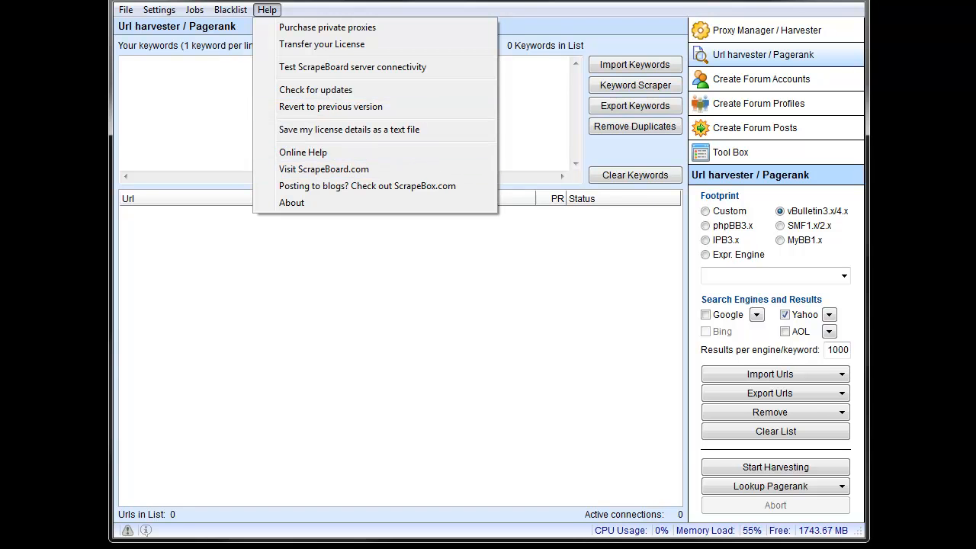
click(418, 548)
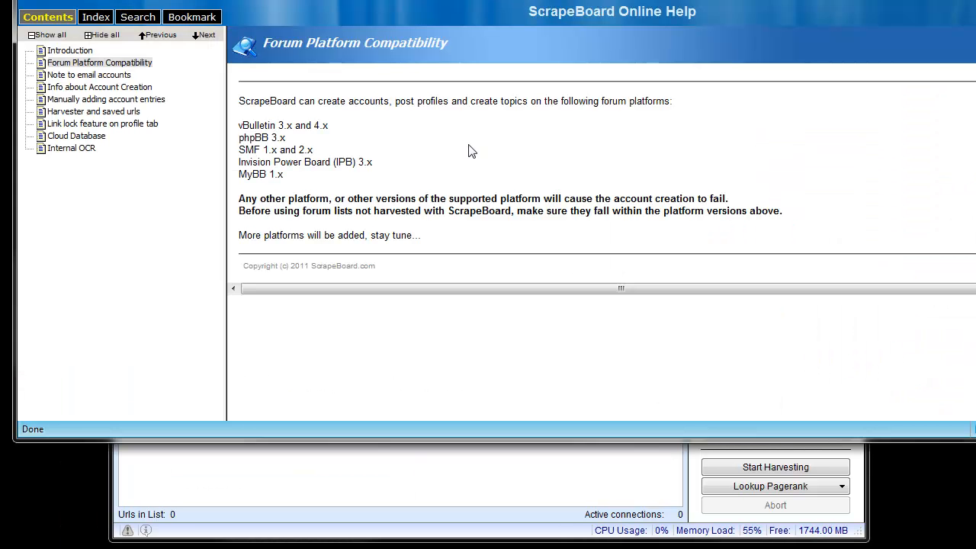